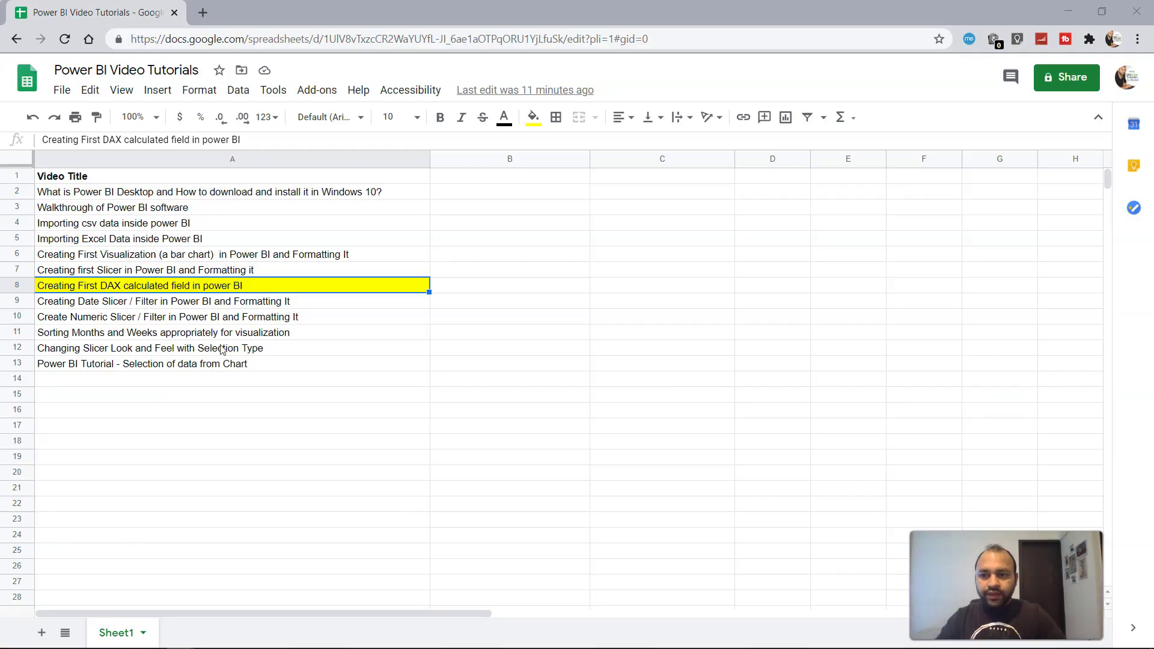
Step: Select the 'Creating First DAX calculated field in power BI' title in row 8, then switch to Power BI Desktop
click(17, 284)
click(61, 287)
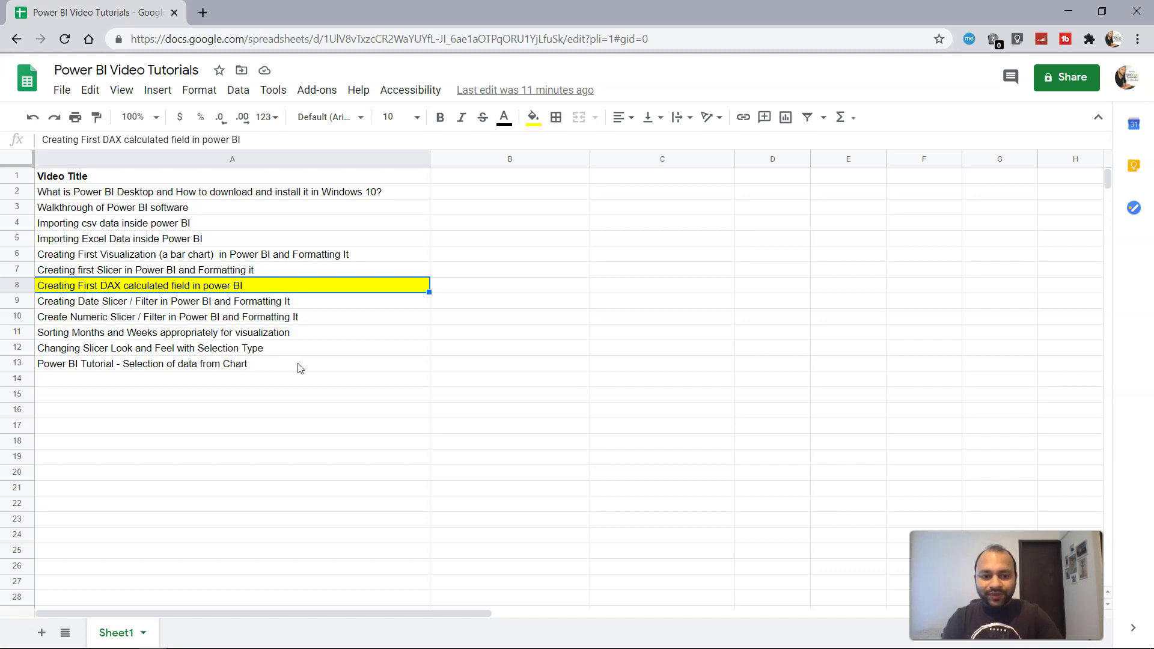
key(alt+Tab)
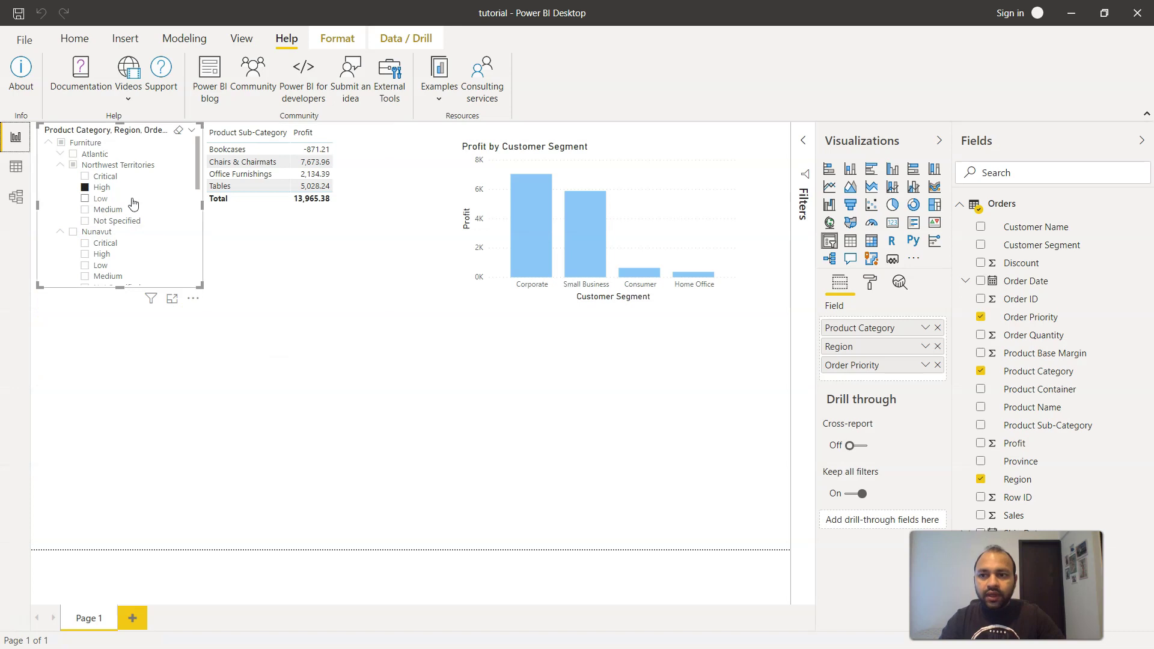
Step: Show the Orders table's 8,399-row data grid and list its fields in the Fields pane
click(18, 168)
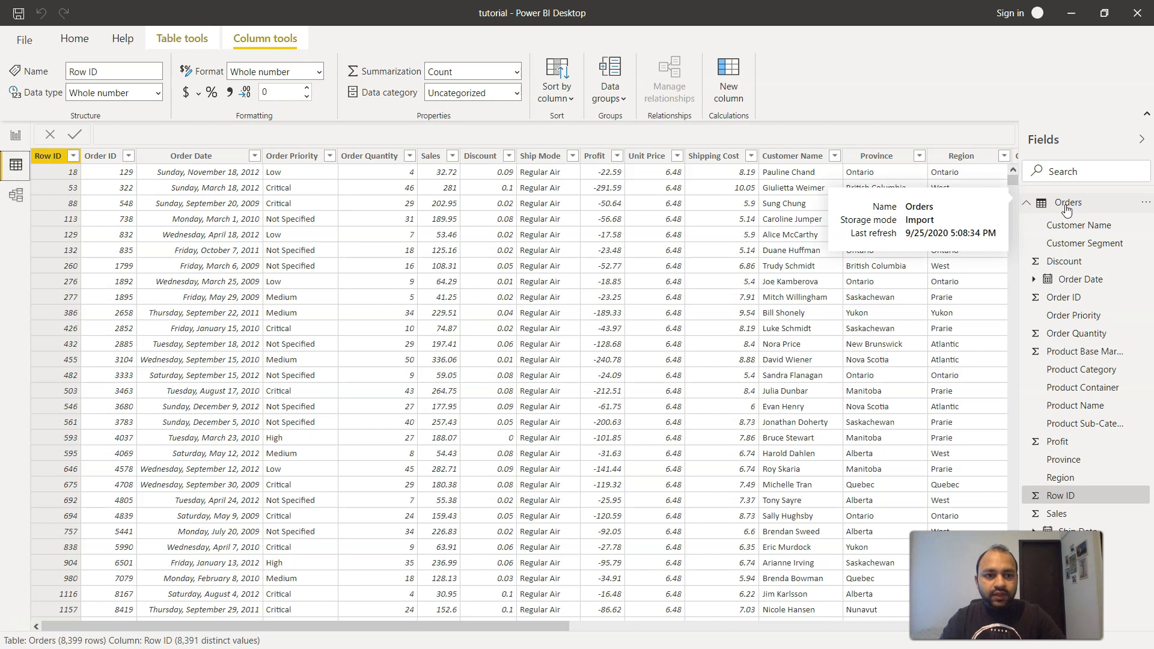
click(1026, 203)
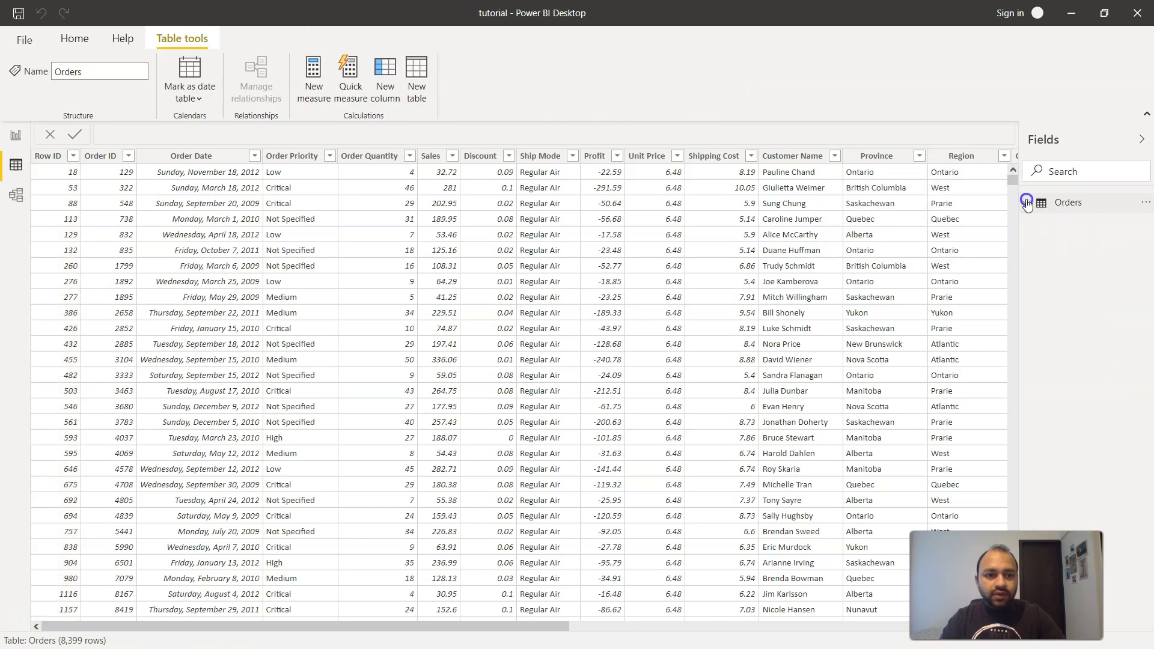
click(1026, 203)
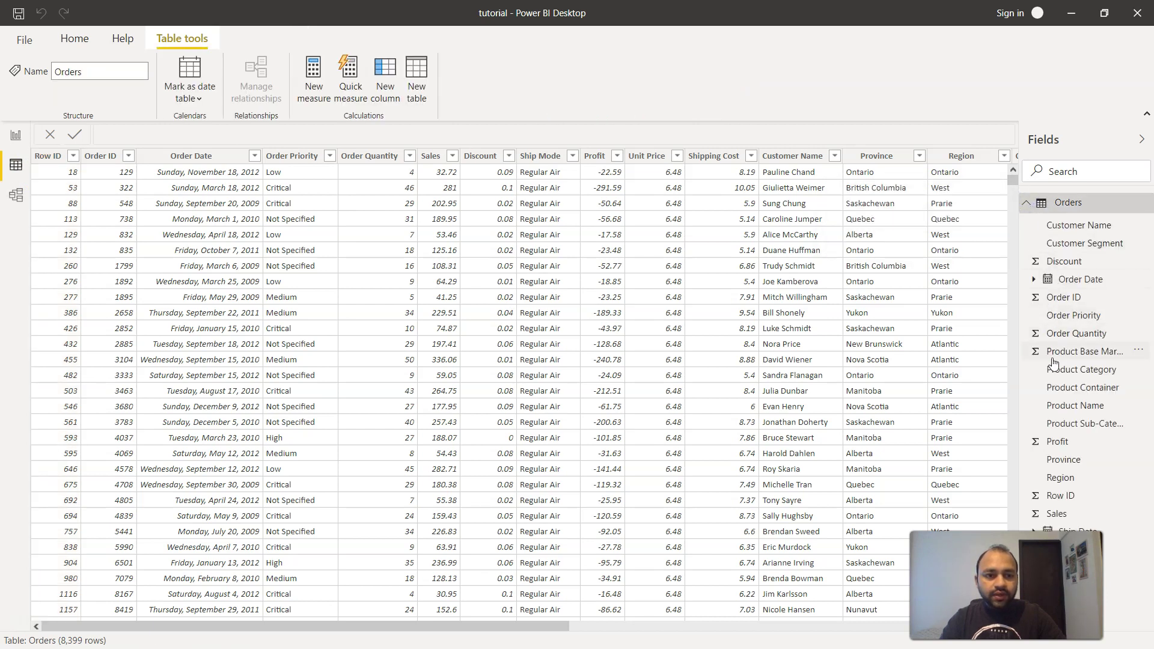
scroll(920, 323, right, 10)
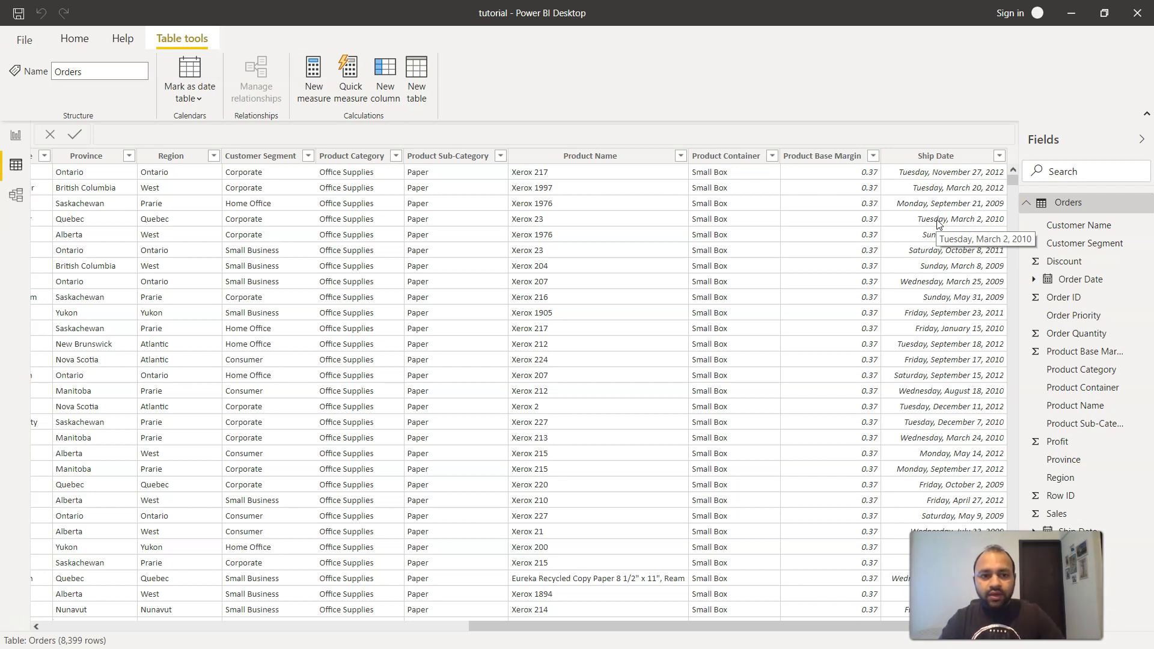
Step: Add a new calculated column named 'Column' to the Orders table from its context menu
right_click(1059, 211)
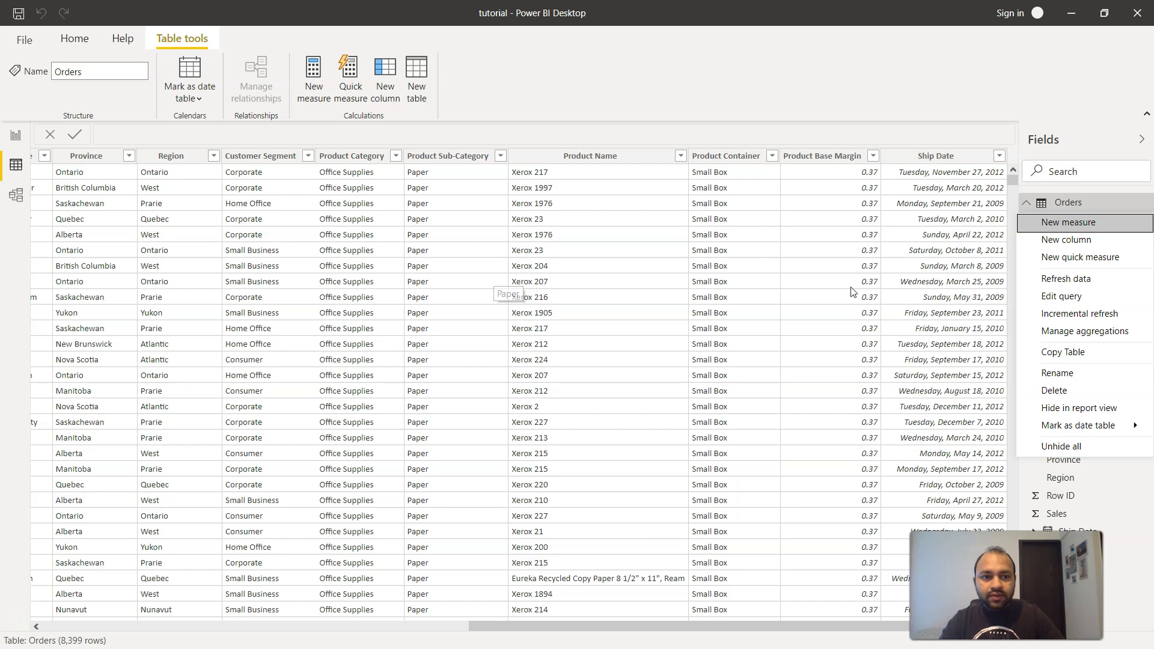
click(1059, 240)
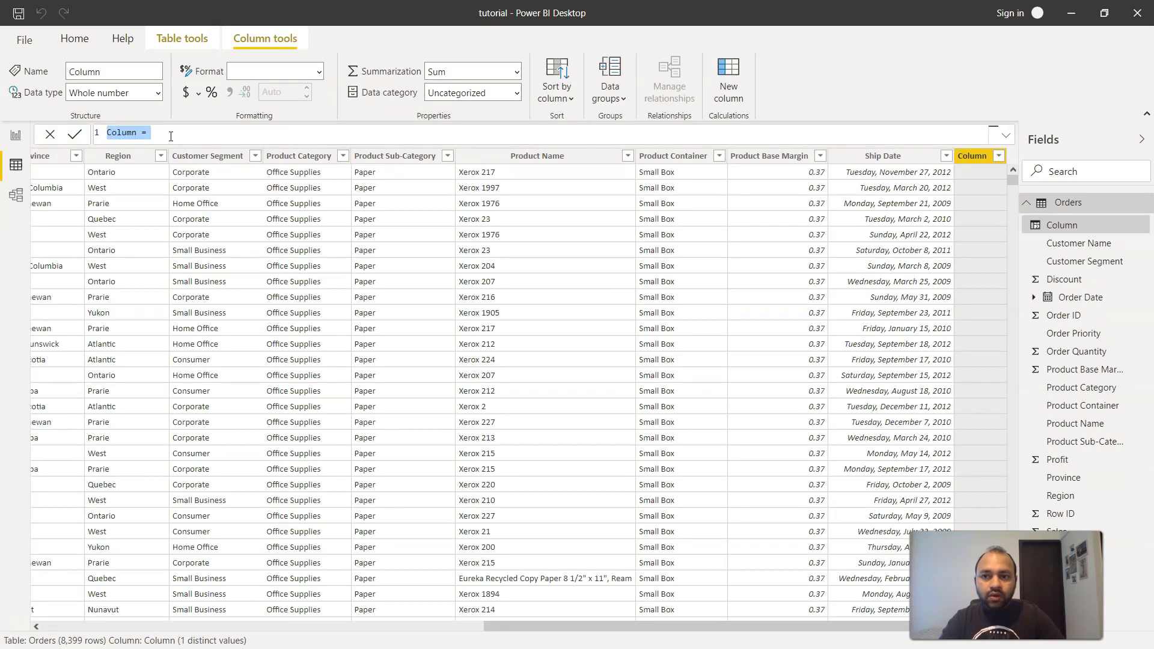
Step: Enter the formula Profit Ratio = Orders[Profit] / Orders[Sales], correcting a mistaken Sales reference
text(Profit Ra)
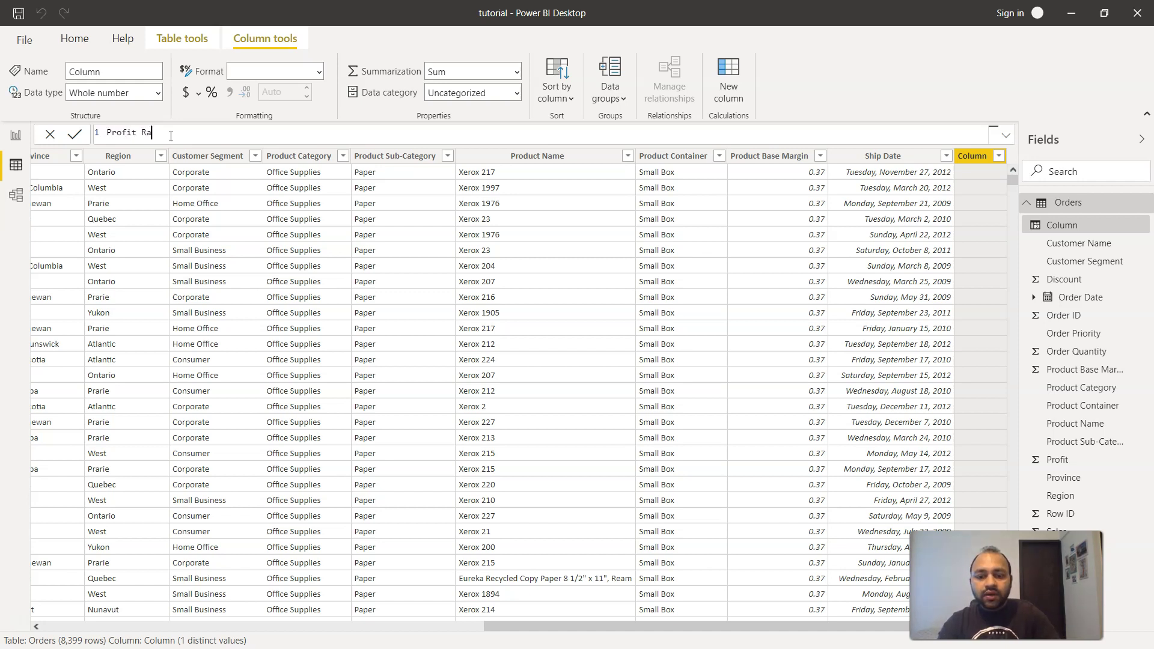
text(tio = Sale)
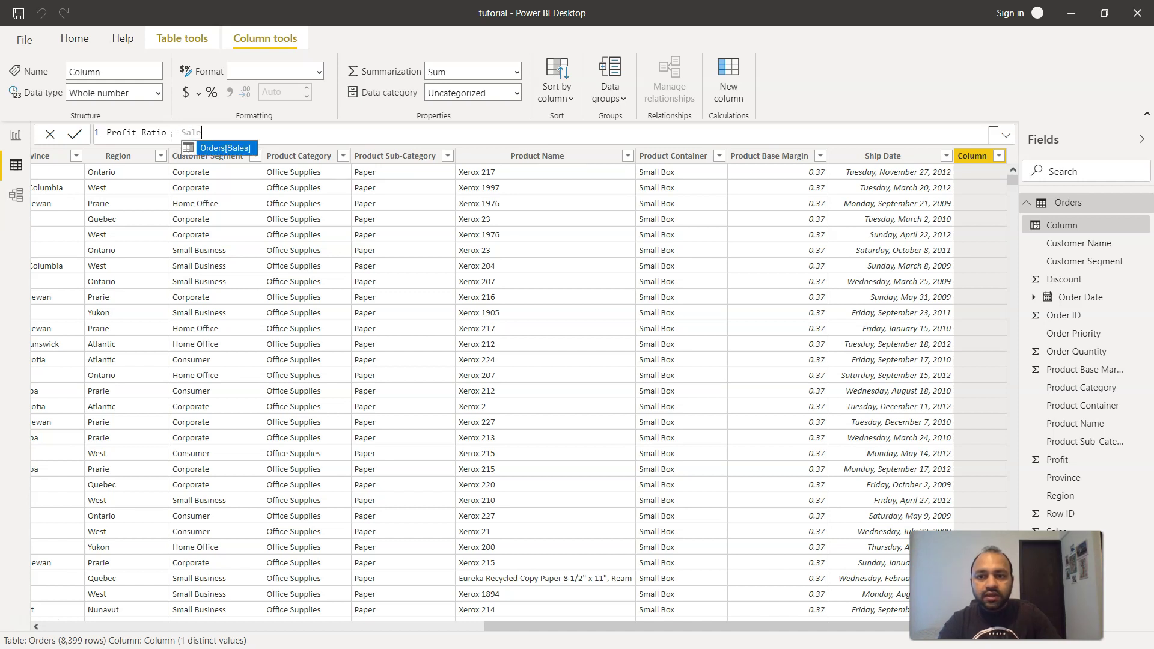
key(Tab)
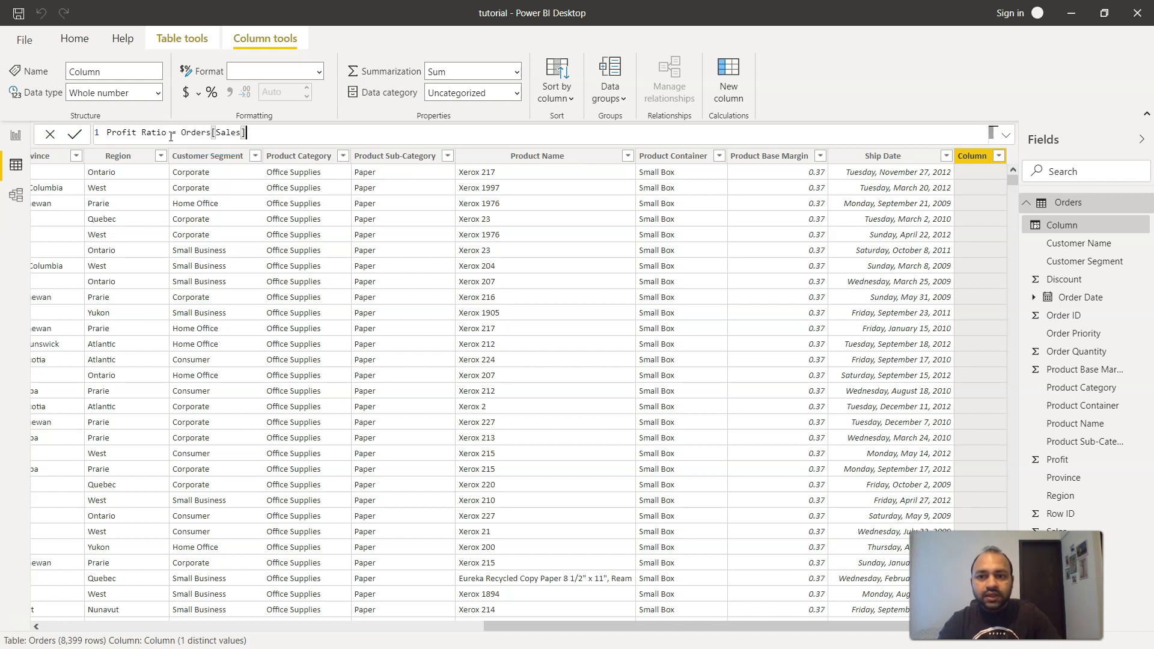
key(BackSpace)
key(BackSpace)
key(BackSpace)
key(BackSpace)
key(BackSpace)
key(BackSpace)
key(BackSpace)
key(BackSpace)
key(BackSpace)
key(BackSpace)
key(BackSpace)
key(BackSpace)
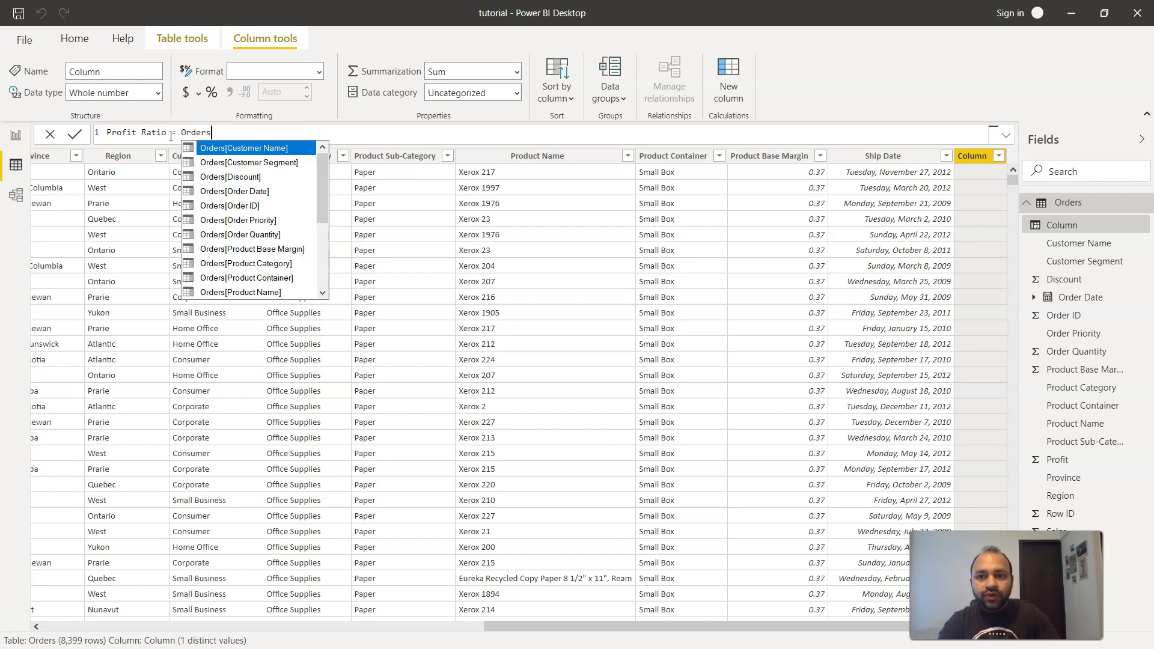
key(BackSpace)
text(Prof)
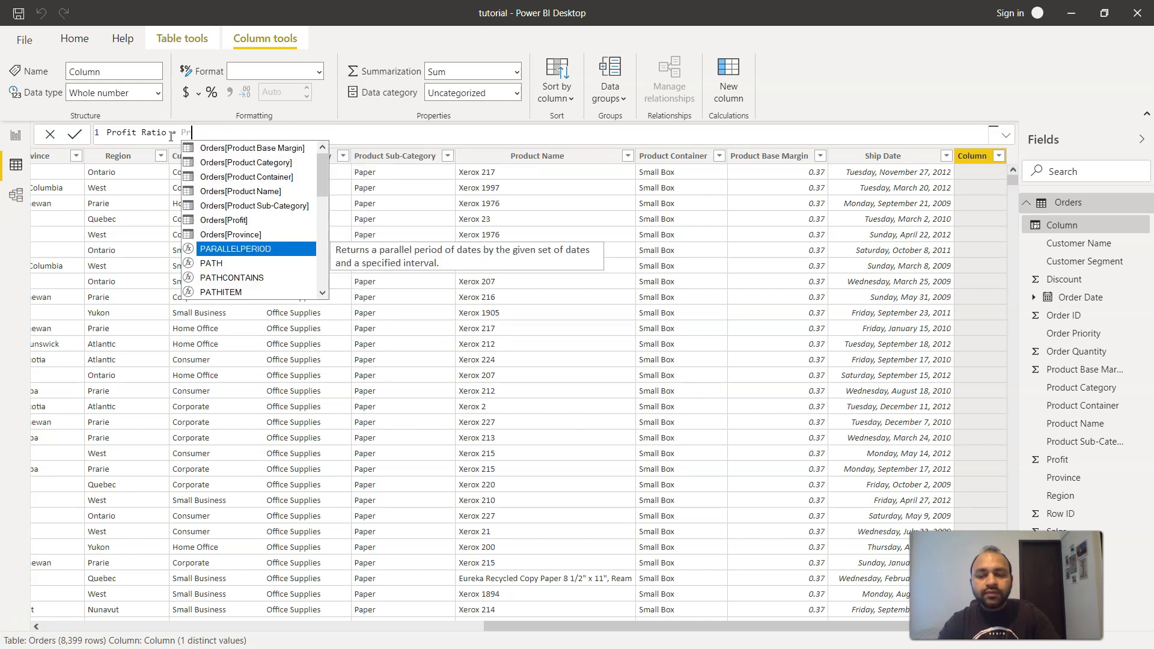
key(Tab)
text(/ Sal)
key(Tab)
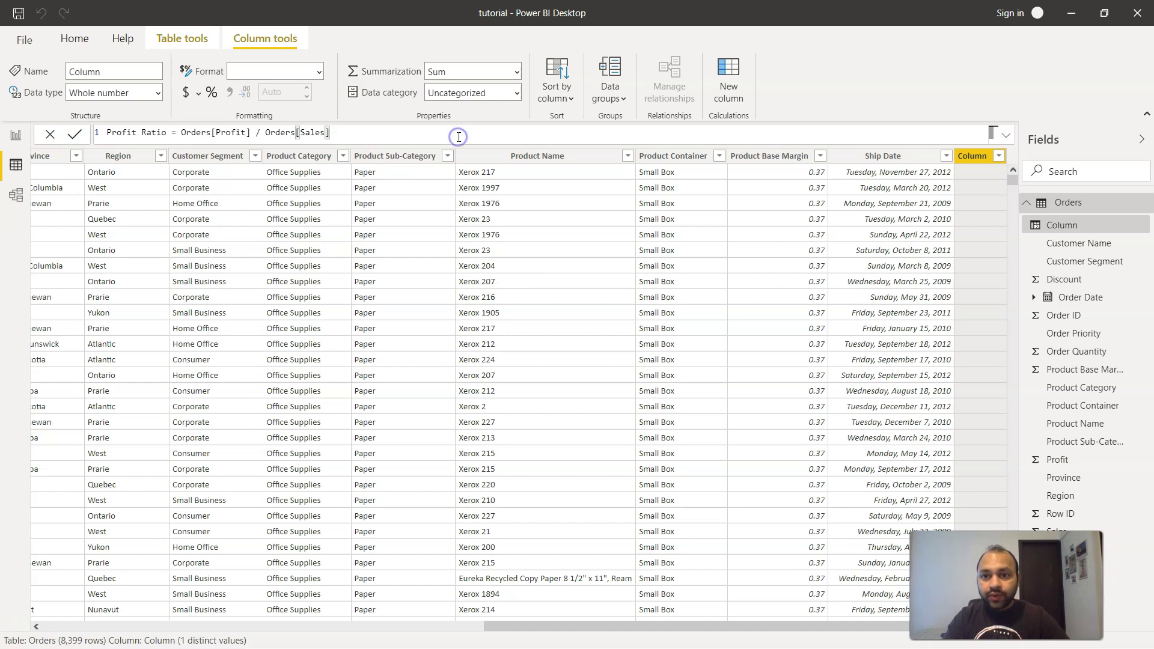
Step: Commit the Profit Ratio formula, review its decimal per-row values, and return to the report page
click(76, 135)
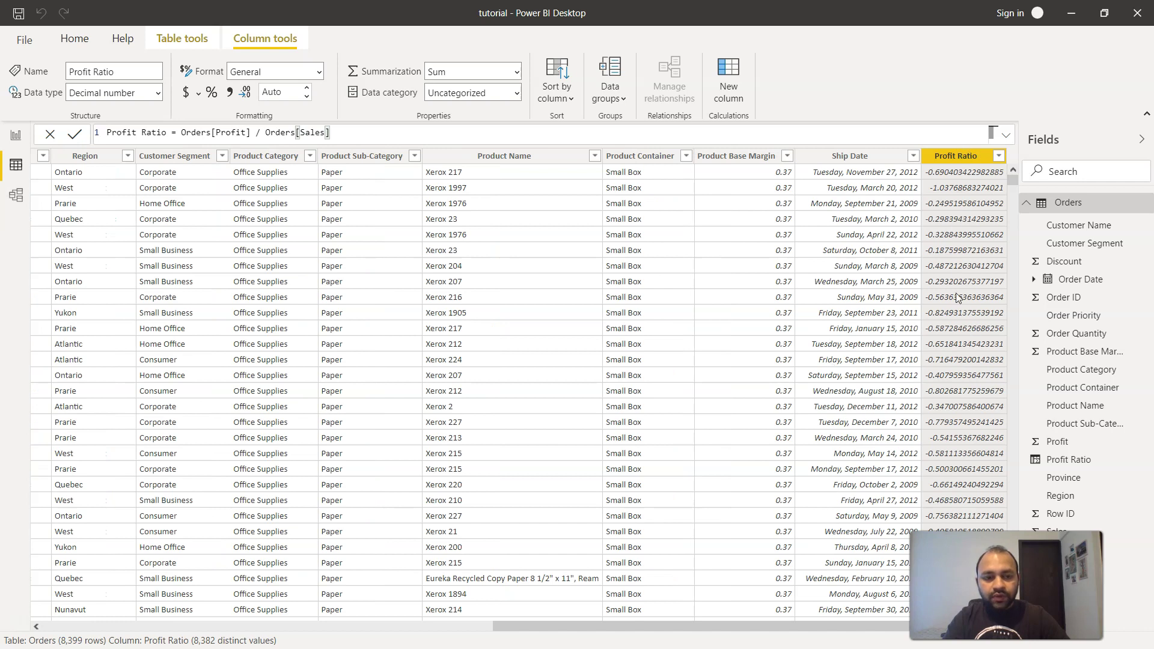
scroll(957, 347, down, 10)
scroll(957, 349, down, 17)
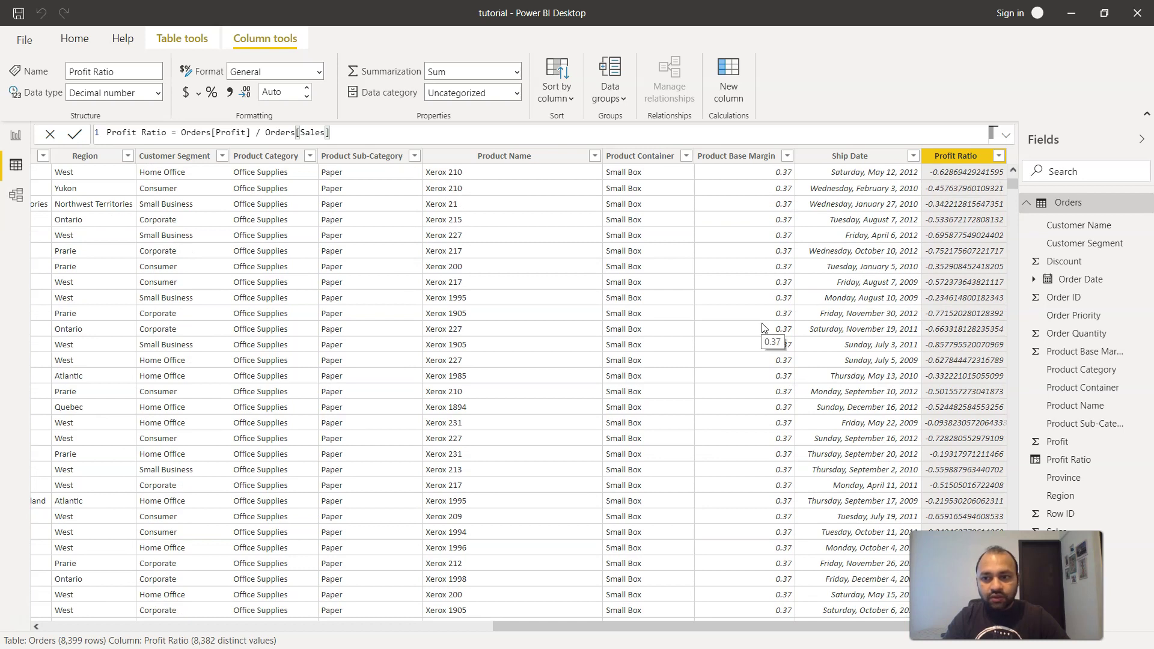
click(17, 138)
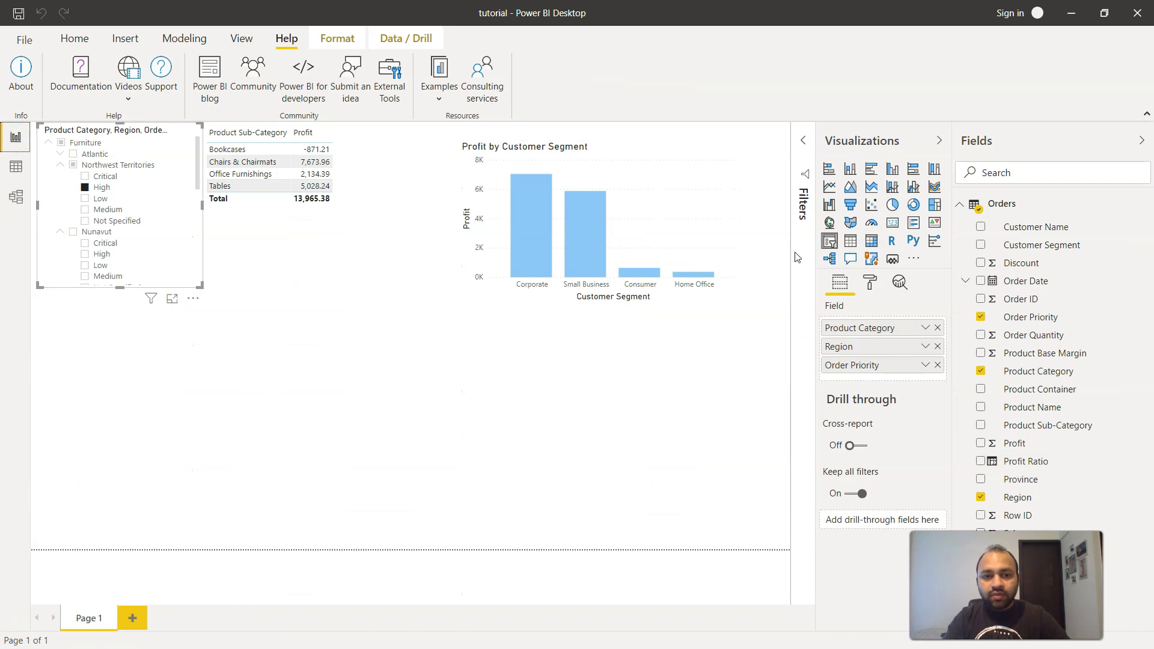
Step: Delete the old slicer and add a clustered column chart with Product Category on its axis
click(853, 170)
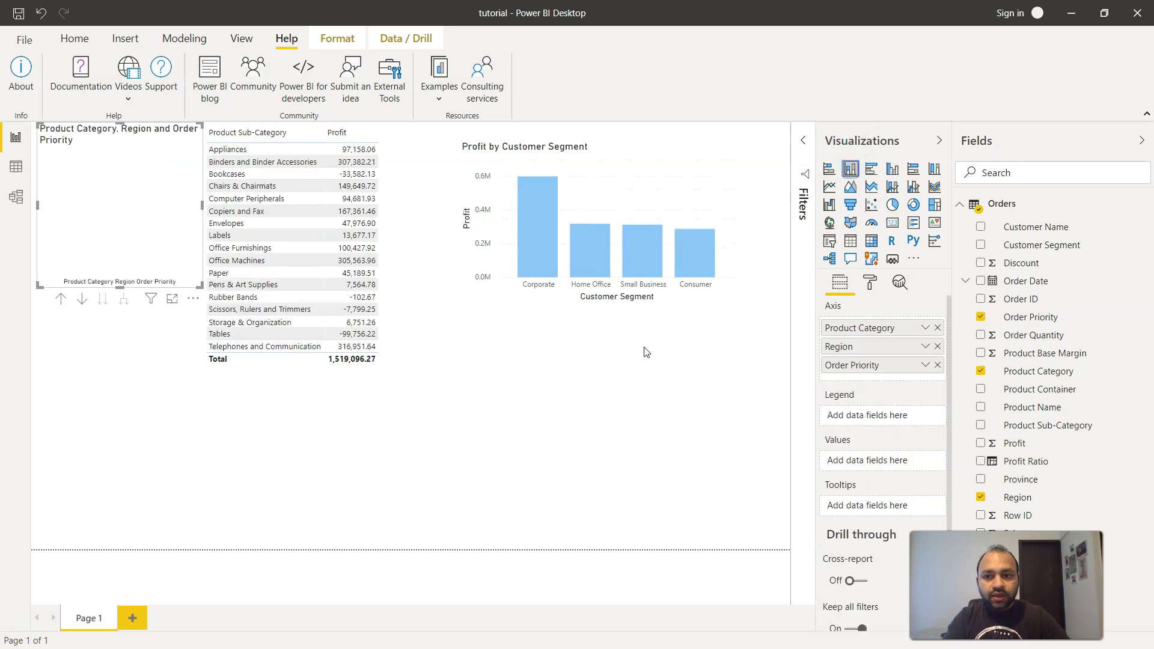
key(Delete)
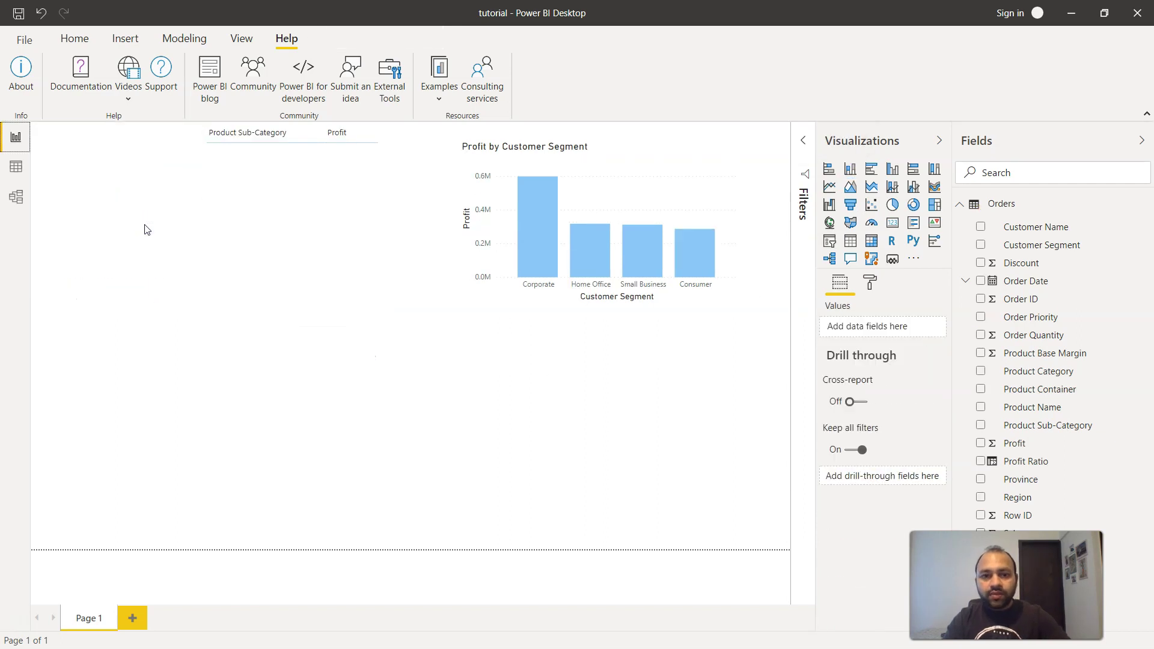
click(893, 170)
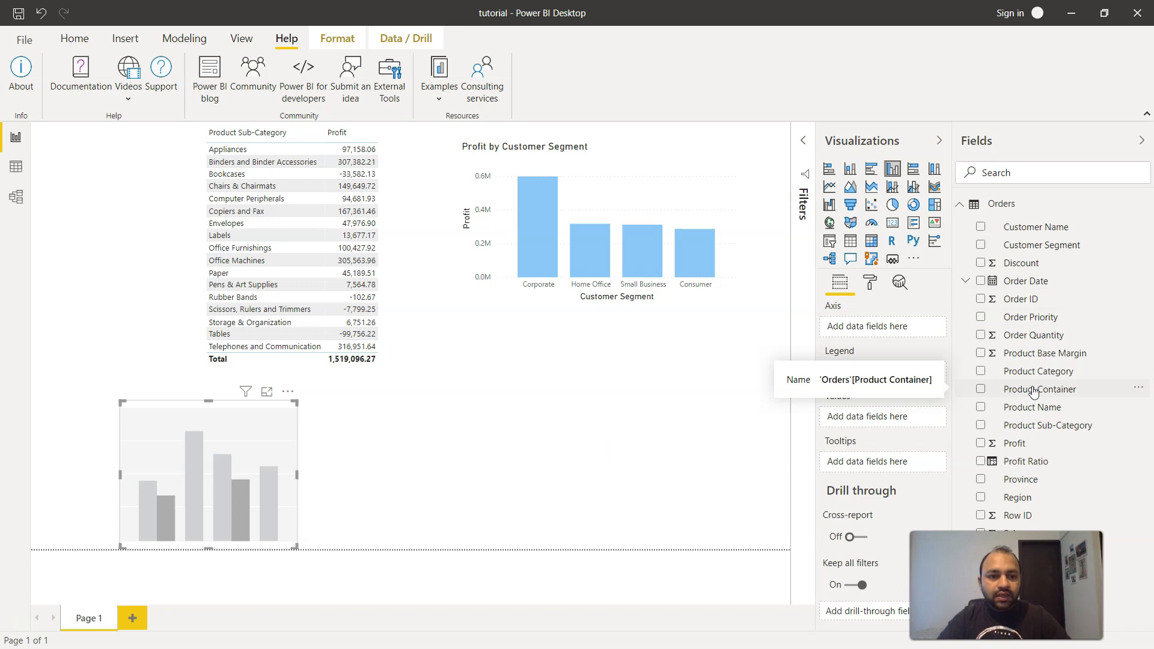
click(981, 371)
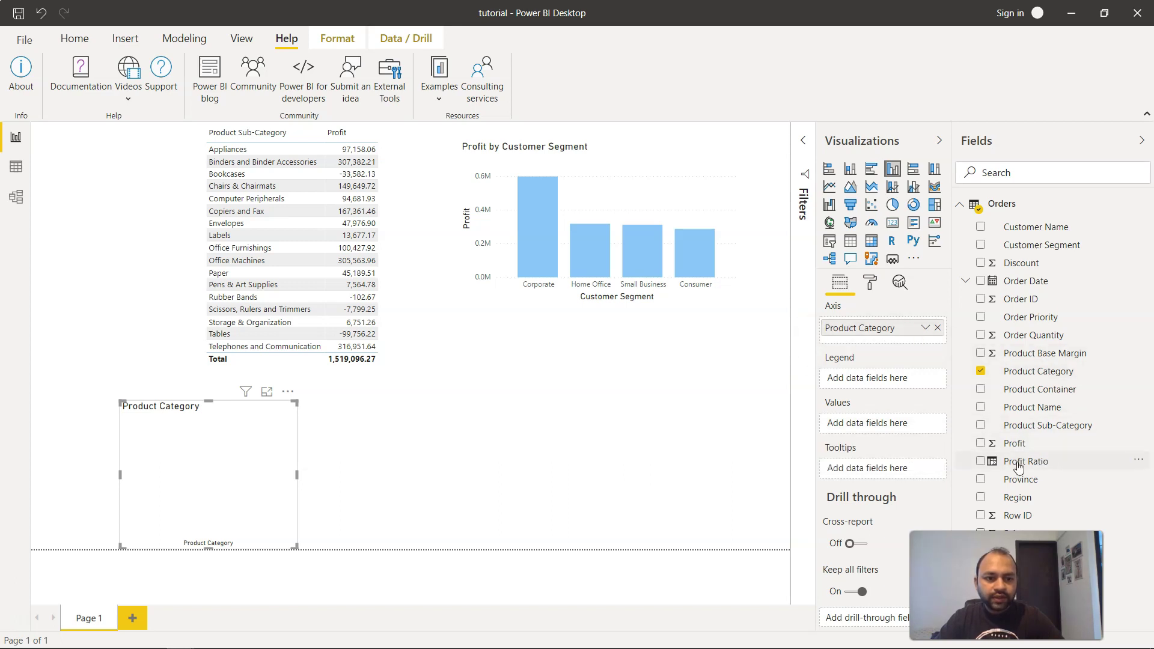
Step: Add Profit Ratio to the chart's values, plotting it by Product Category
click(982, 463)
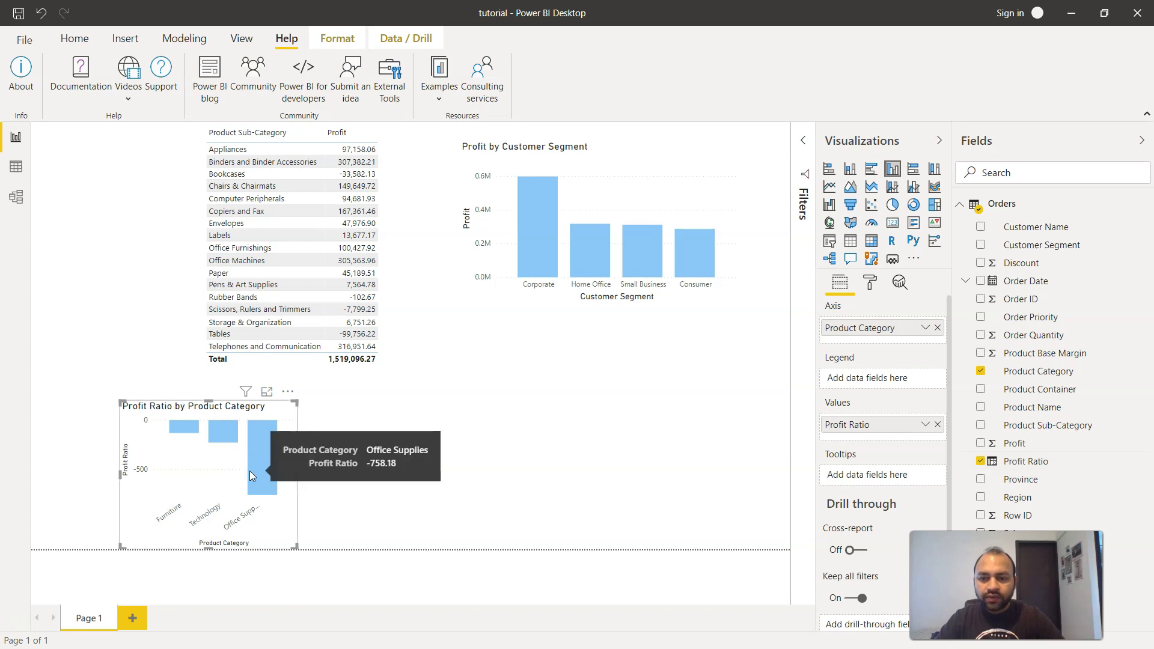
mouse_move(186, 428)
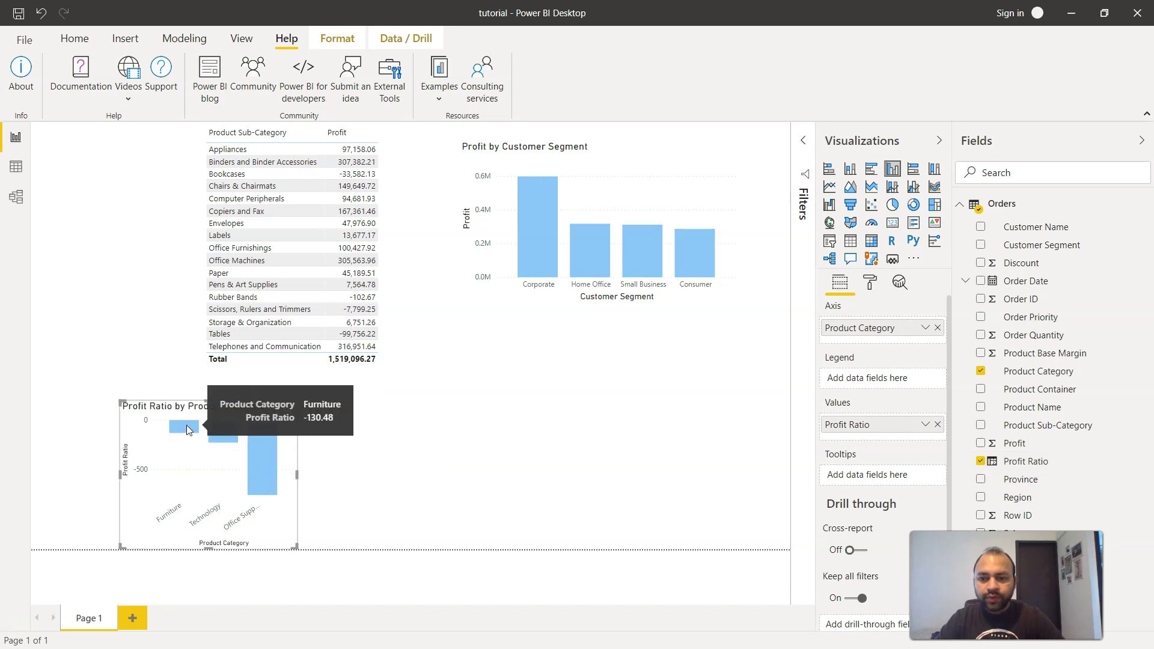
mouse_move(261, 464)
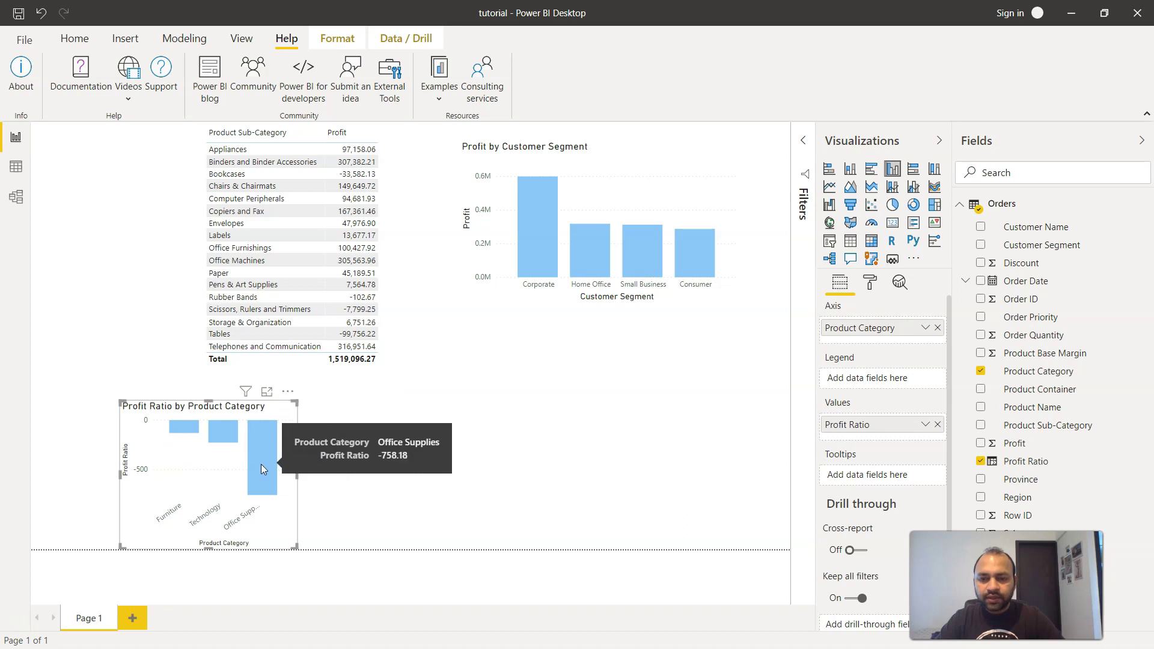
Step: Change Profit Ratio's summarization in the Values well from Sum to Average
click(925, 426)
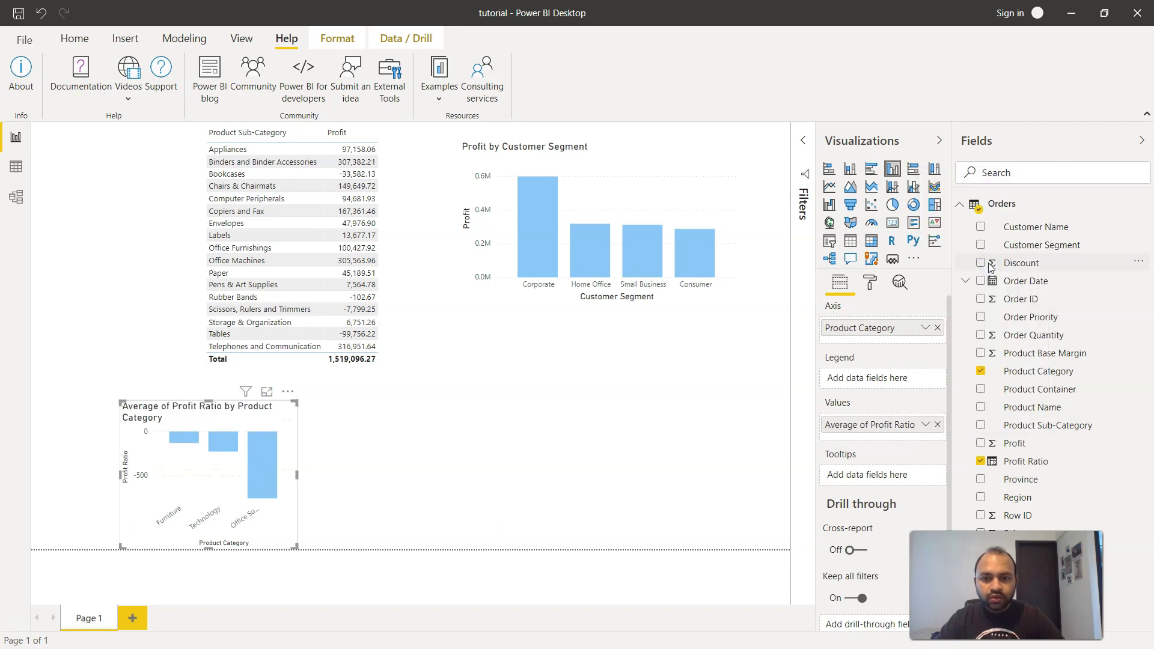
click(923, 426)
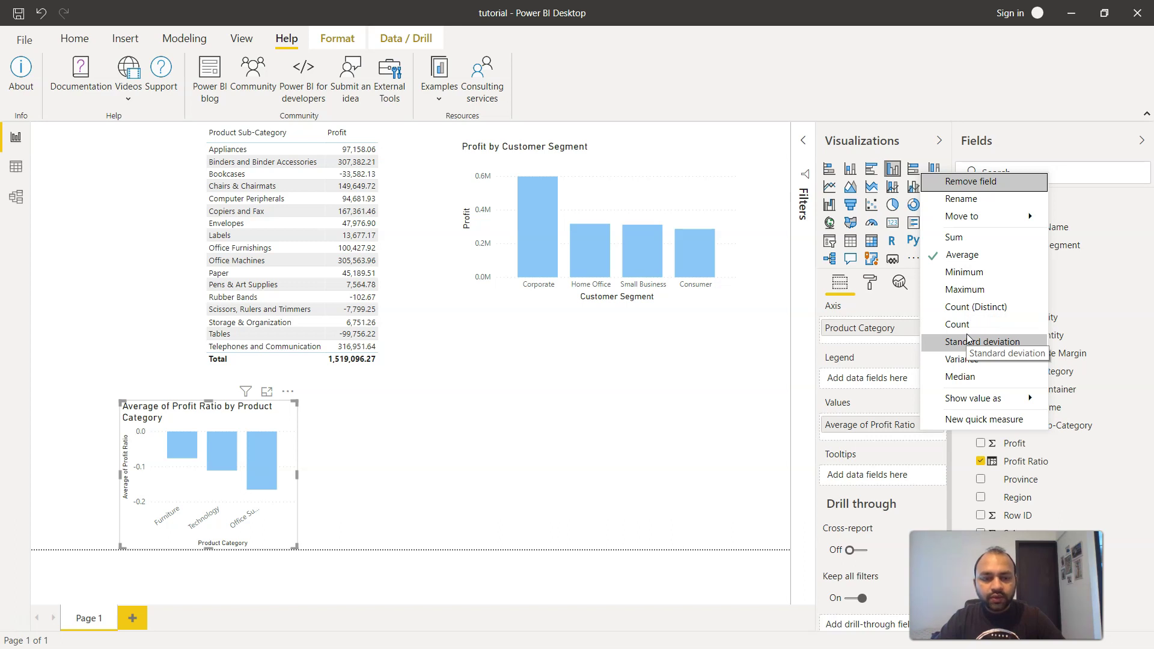
click(793, 395)
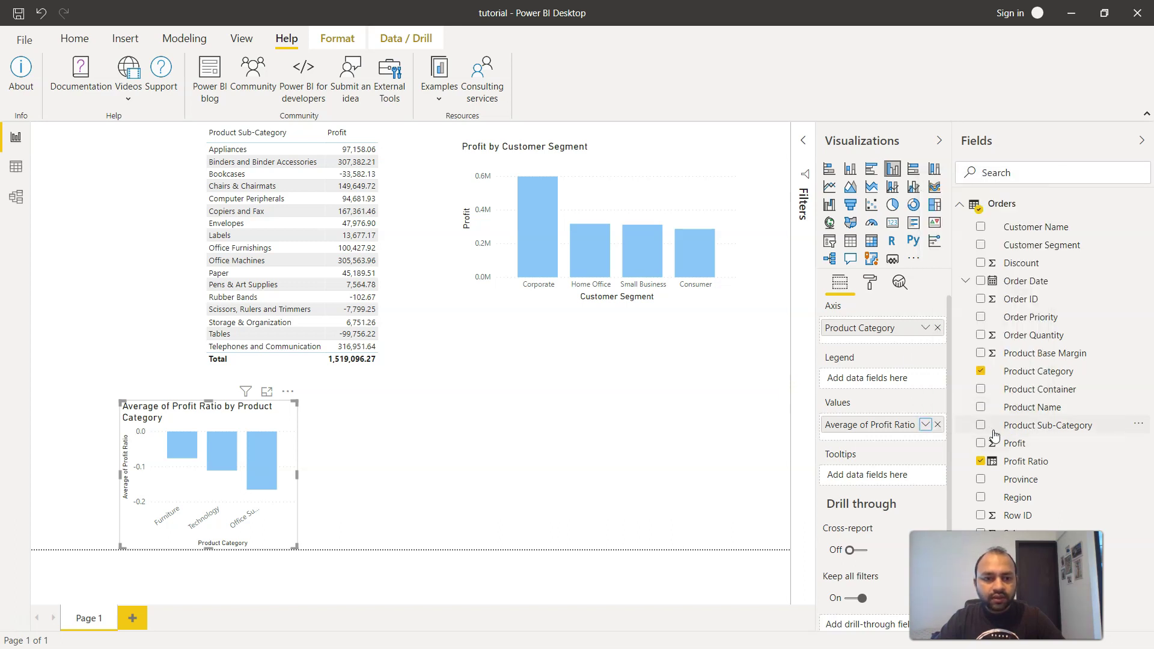